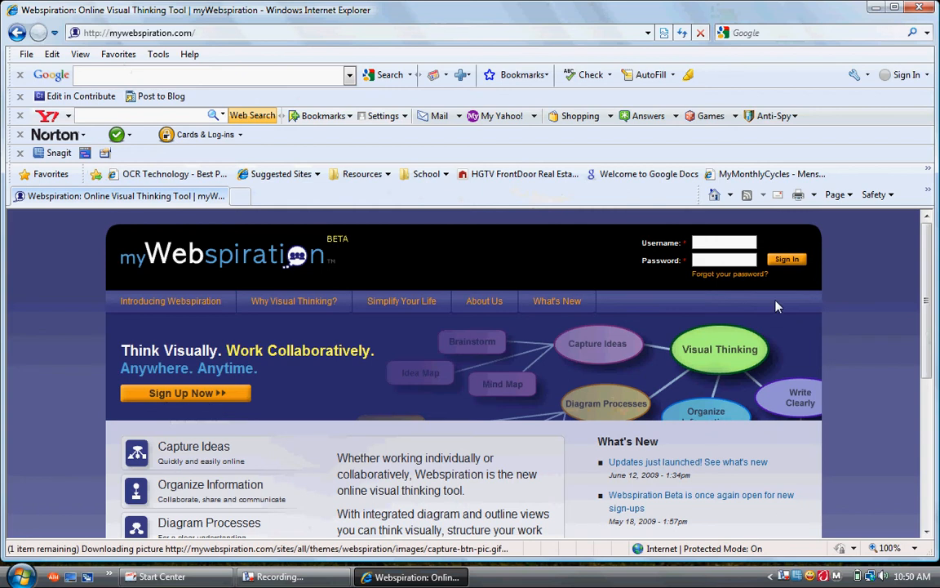
# Sign in to myWebspiration using the remembered username and the account password
pyautogui.click(736, 245)
pyautogui.write('tw')
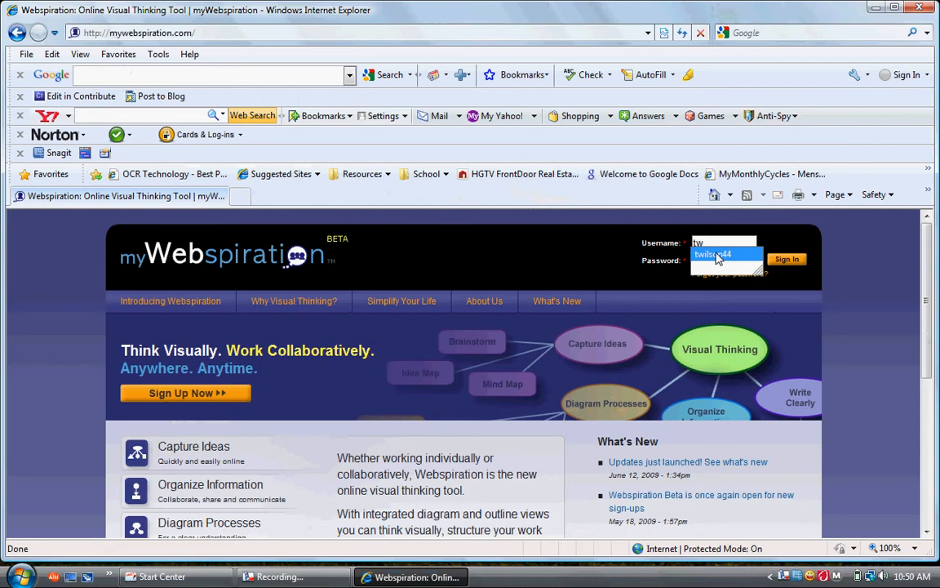
pyautogui.click(717, 254)
pyautogui.click(712, 260)
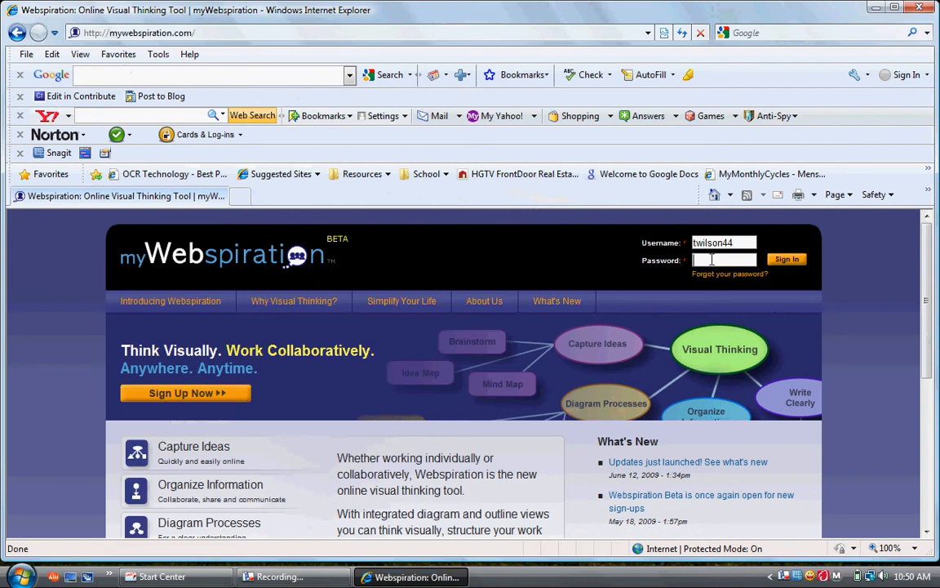
pyautogui.write('********')
pyautogui.click(798, 264)
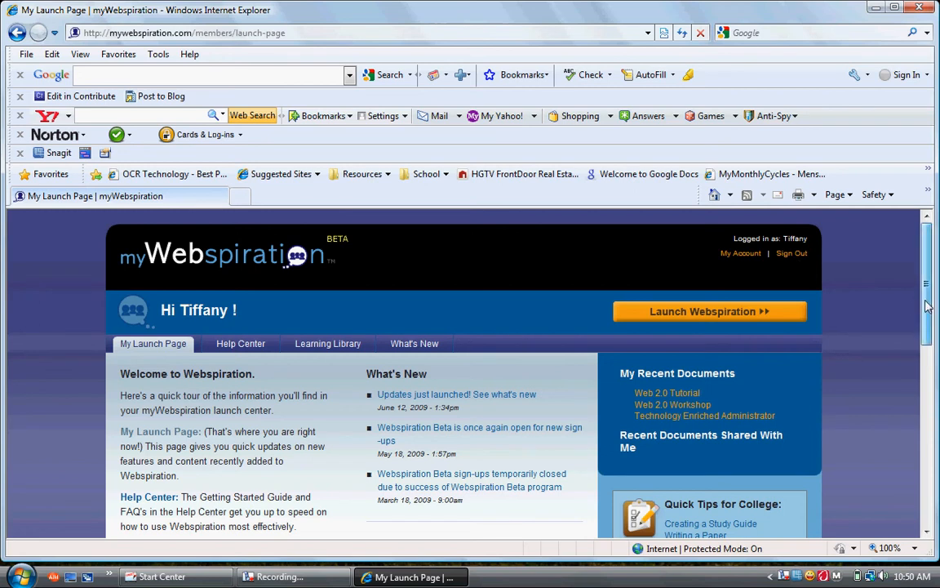
# Scroll through the signed-in launch page to reach the Launch Webspiration option
pyautogui.moveTo(927, 306); pyautogui.dragTo(927, 324)
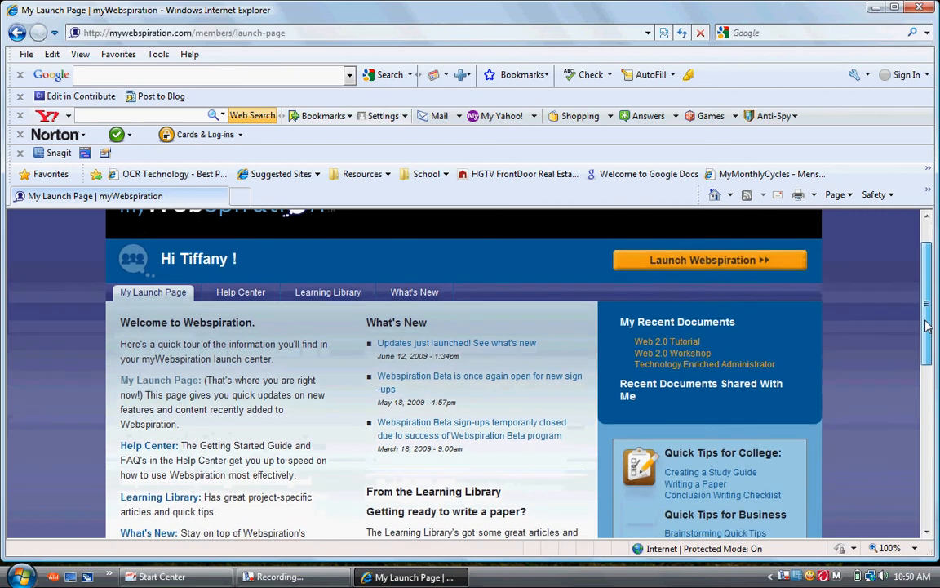
pyautogui.scroll(1, 914, 302)
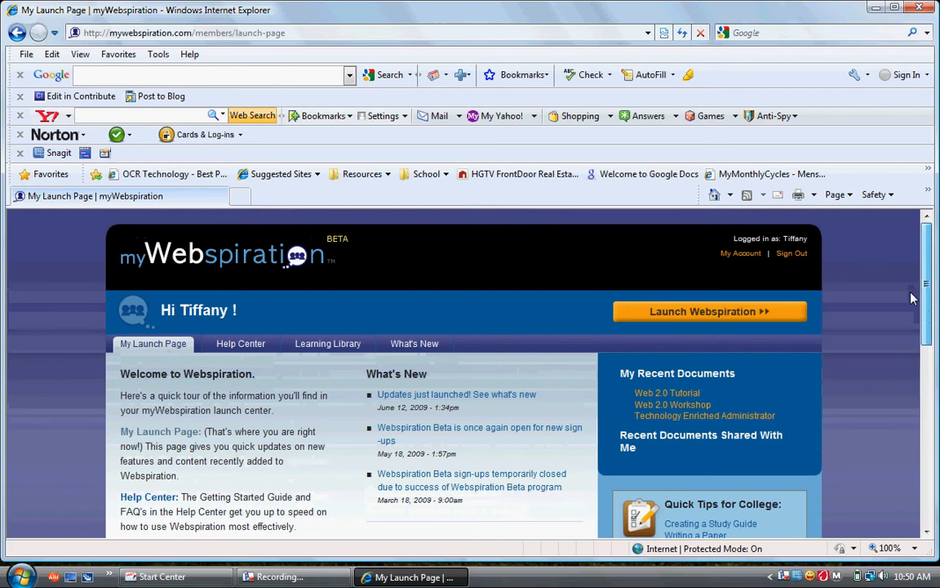
pyautogui.scroll(-1, 914, 302)
pyautogui.scroll(-3, 916, 316)
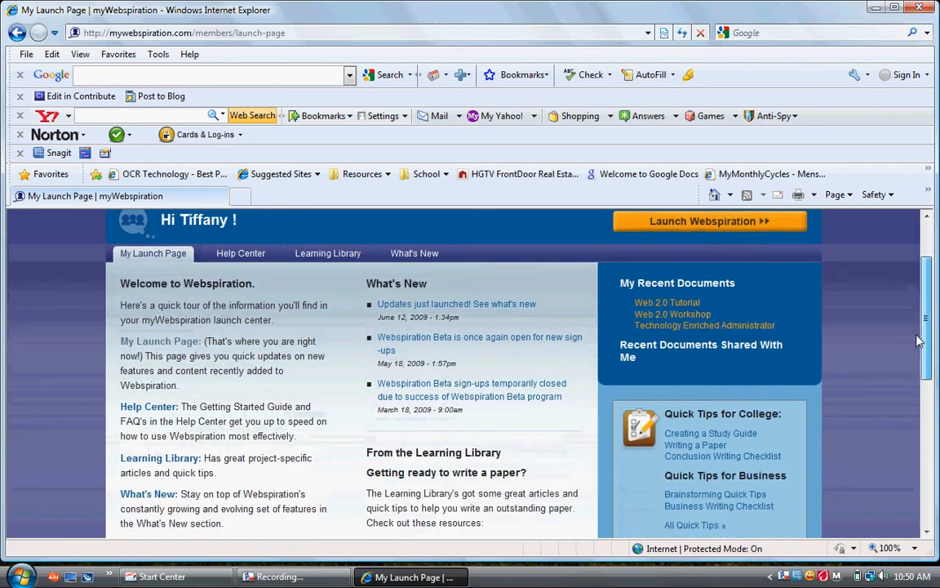
pyautogui.scroll(-2, 915, 327)
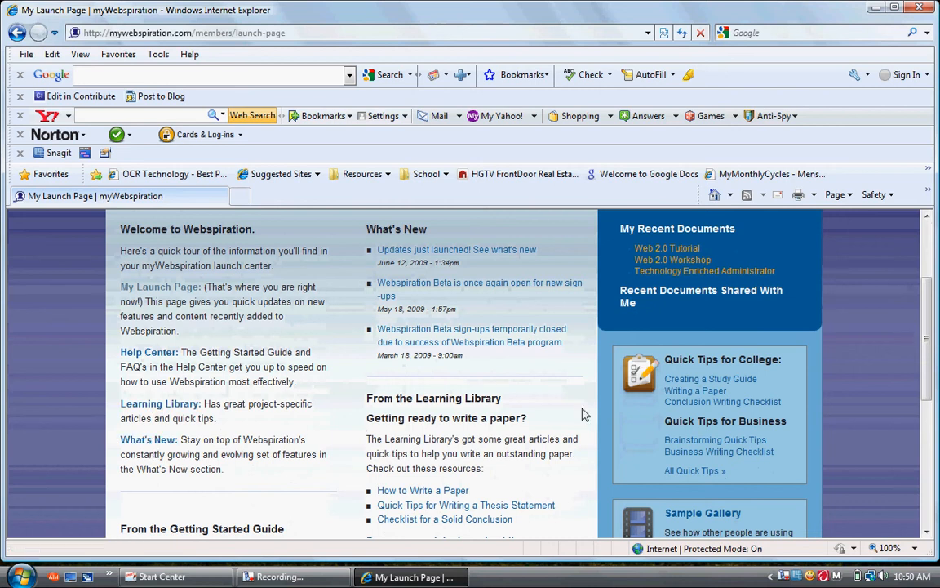
pyautogui.moveTo(925, 359); pyautogui.dragTo(918, 292)
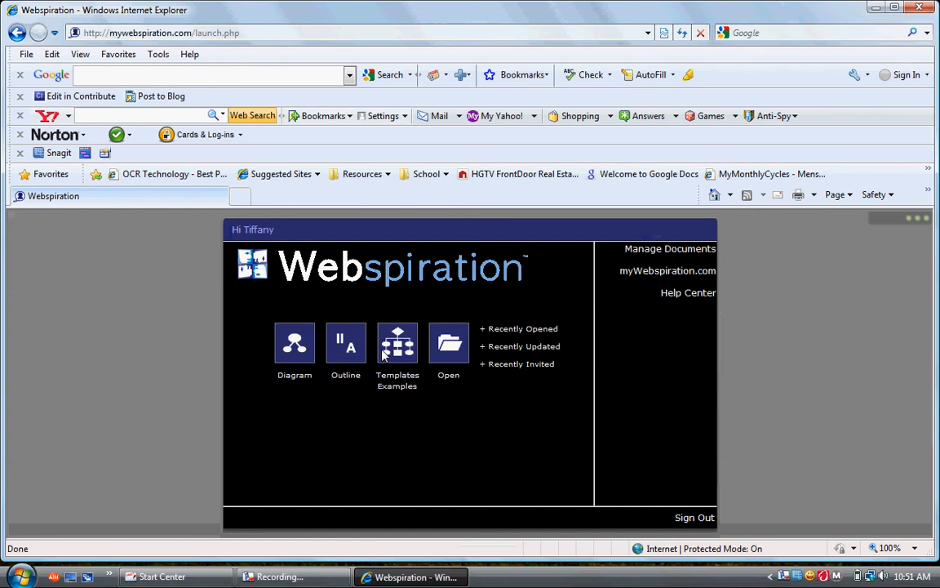
# Create a new diagram named 'Webspiration Tutorial for Web 2.0' and save it
pyautogui.click(295, 362)
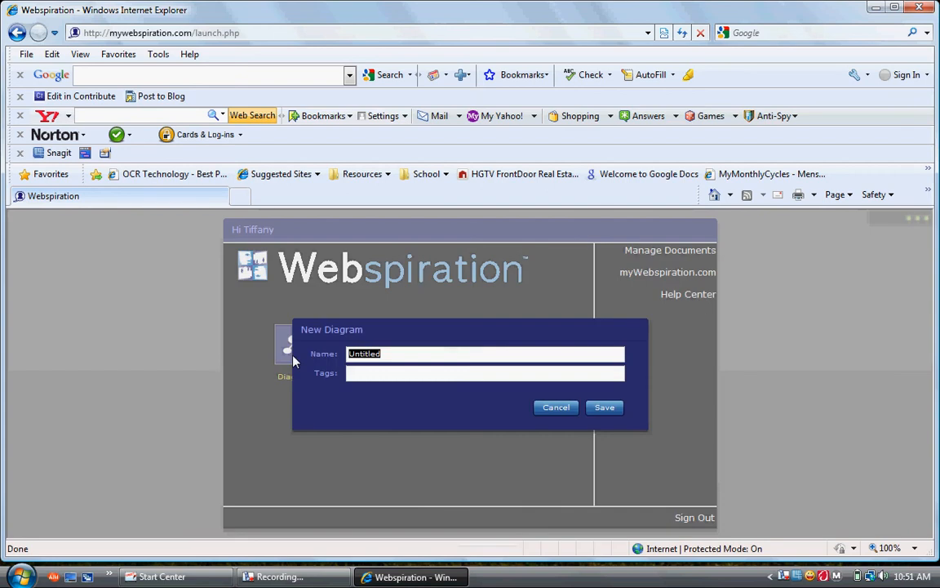
pyautogui.write('Webp')
pyautogui.press('BackSpace')
pyautogui.write('spiration Tutorial for')
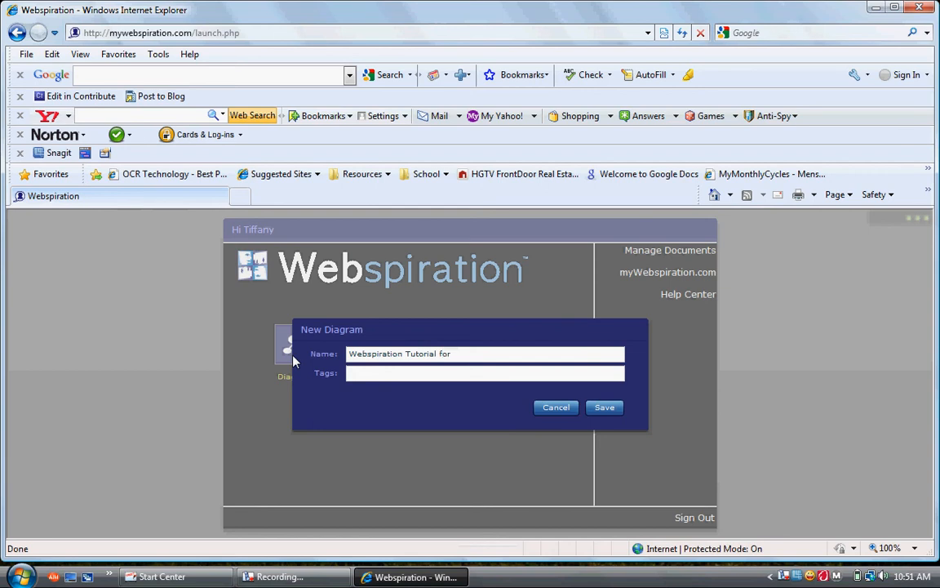
pyautogui.write(' Web 2.0')
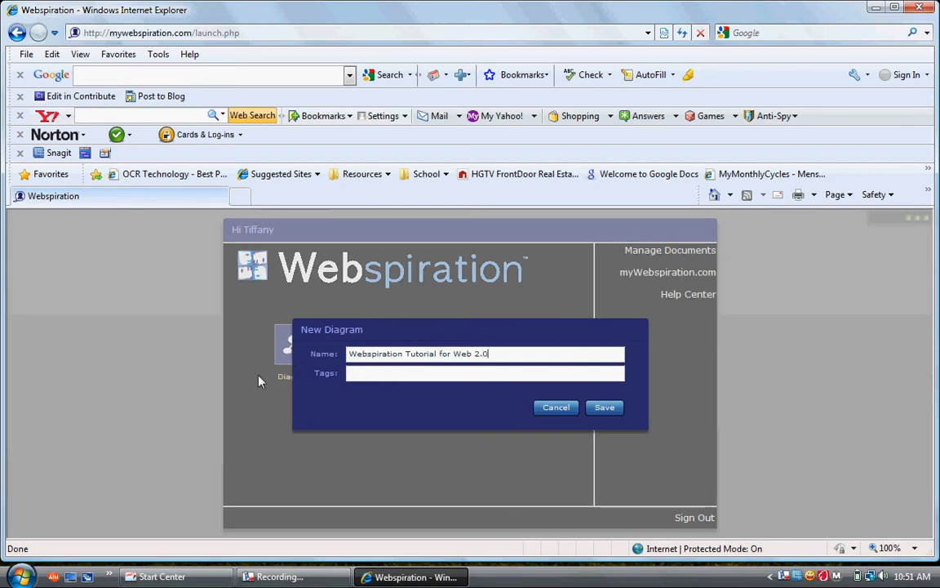
pyautogui.click(356, 372)
pyautogui.click(591, 409)
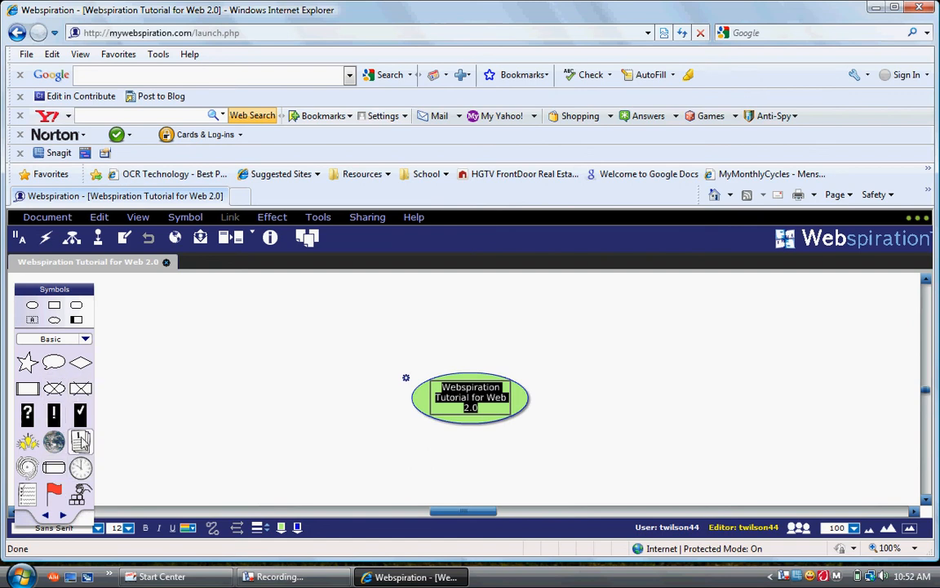
# Try globe, lightbulb and document pictures on the main symbol, settling on a red flag
pyautogui.click(425, 406)
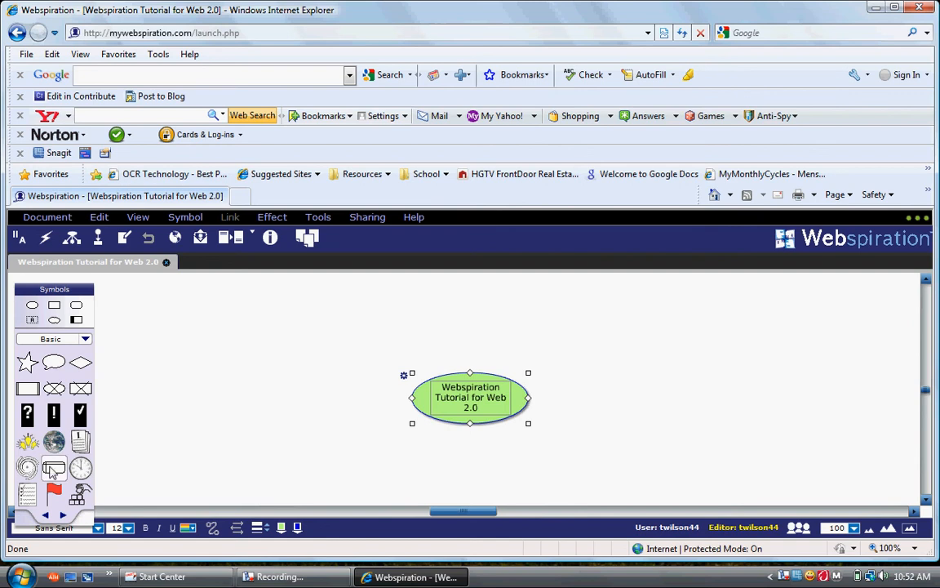
pyautogui.click(52, 448)
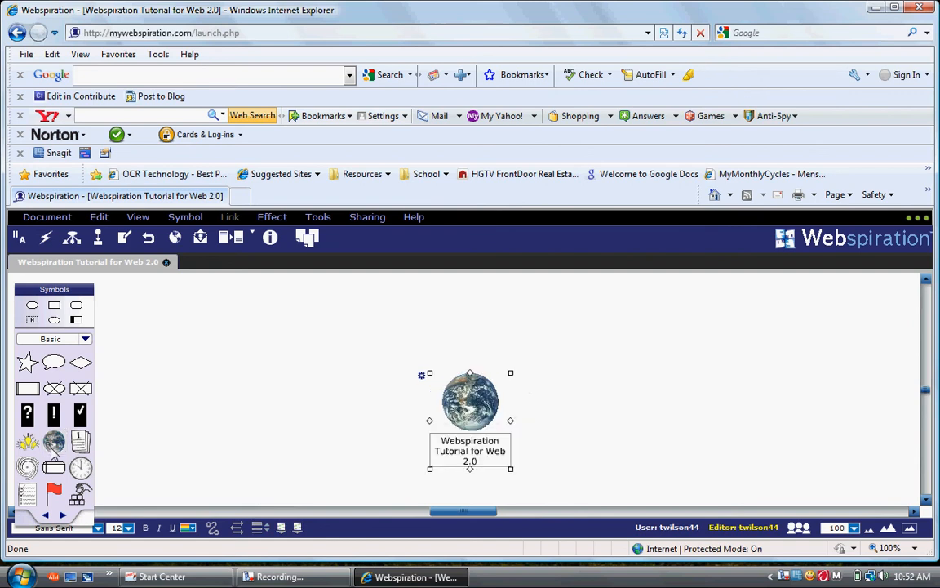
pyautogui.click(28, 442)
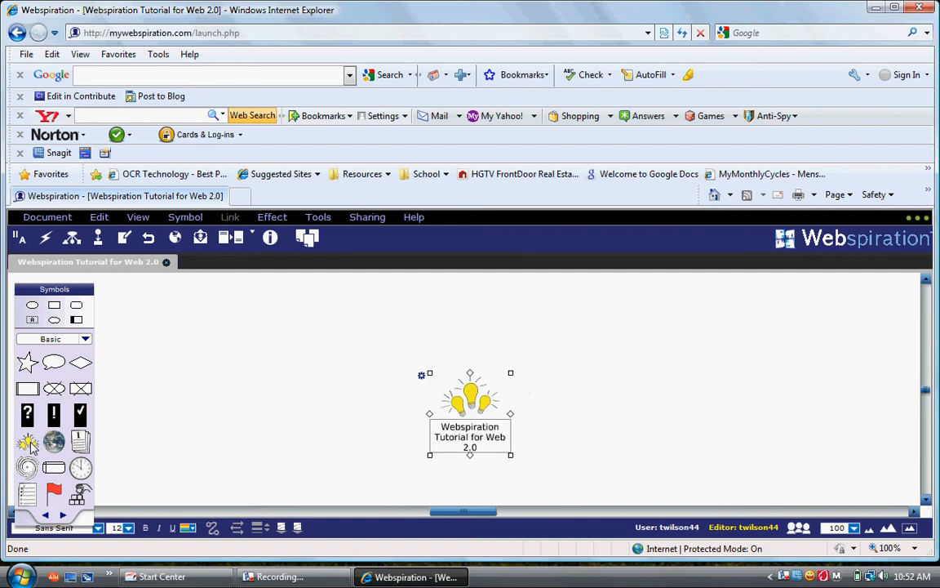
pyautogui.click(81, 442)
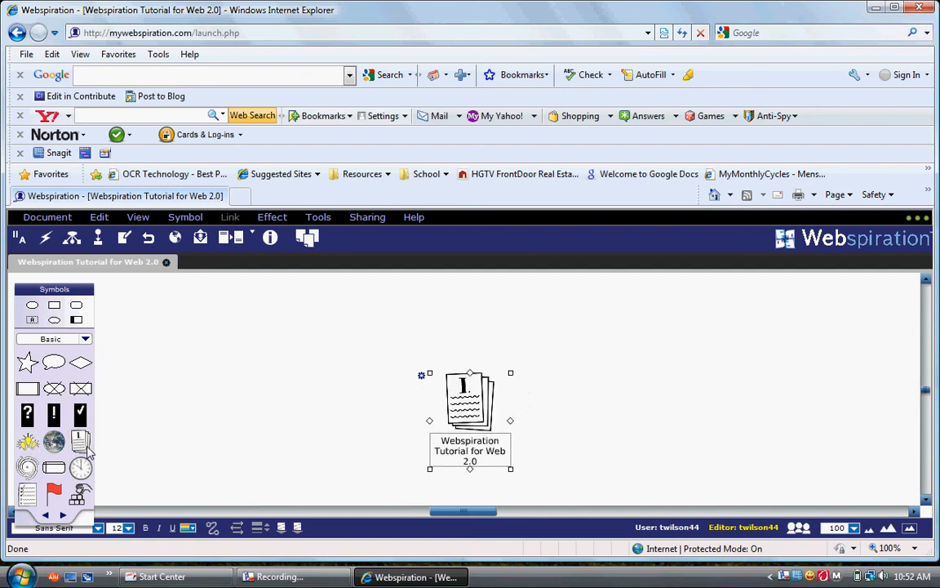
pyautogui.click(54, 492)
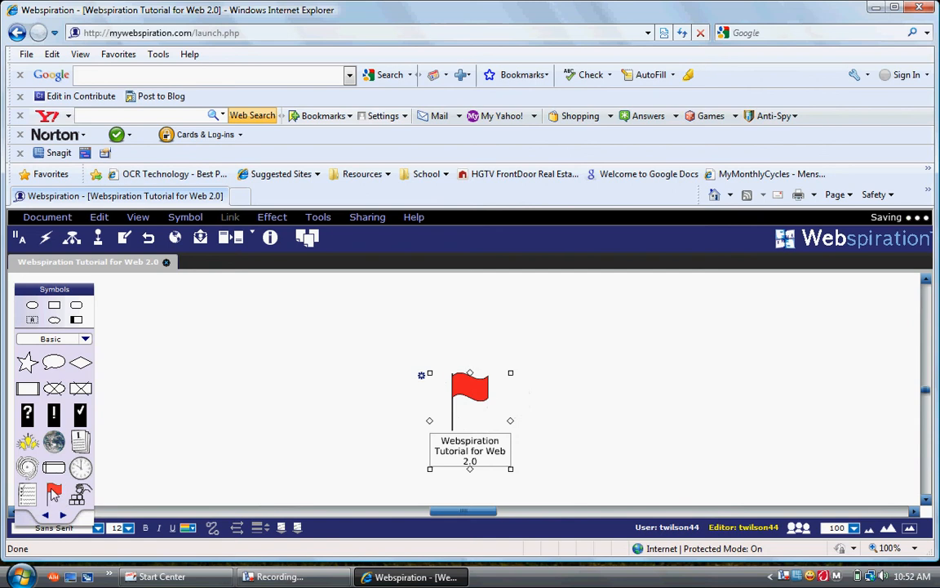
pyautogui.click(85, 340)
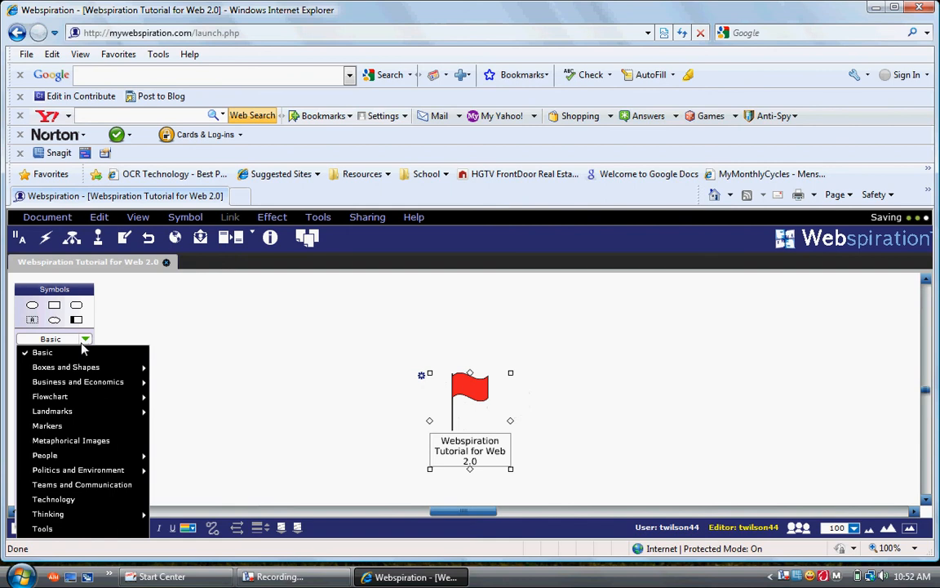
# Swap the main symbol's picture for the laptop-and-globe from the Technology library
pyautogui.click(108, 498)
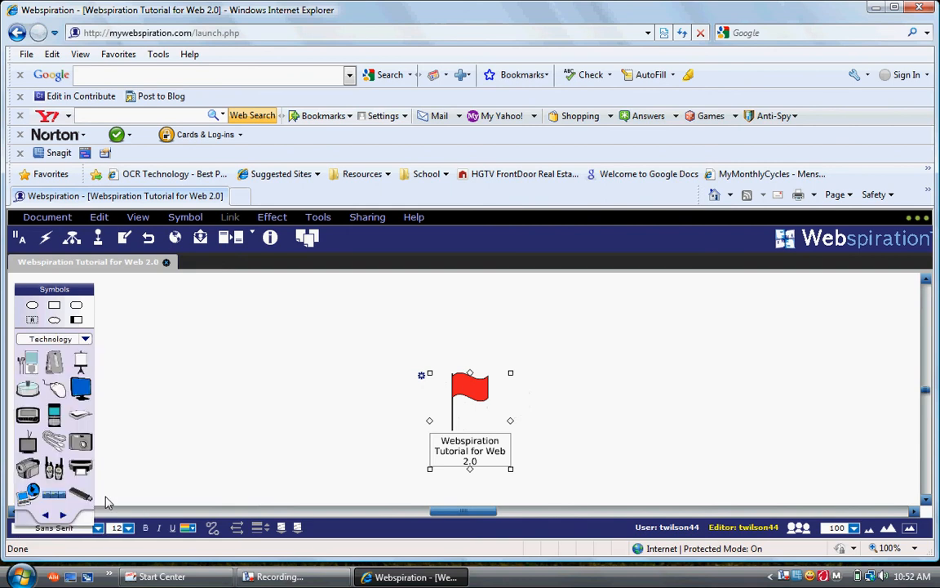
pyautogui.click(32, 496)
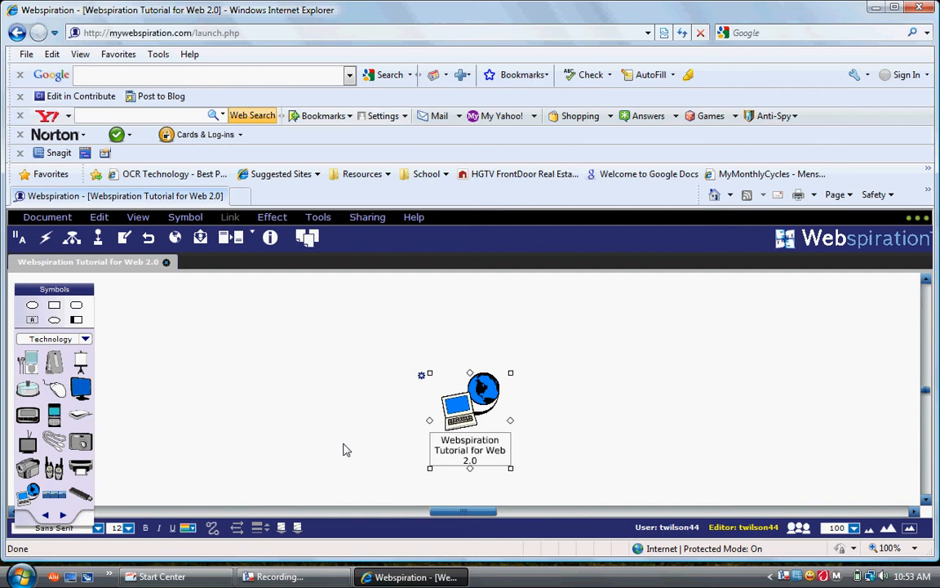
pyautogui.click(383, 377)
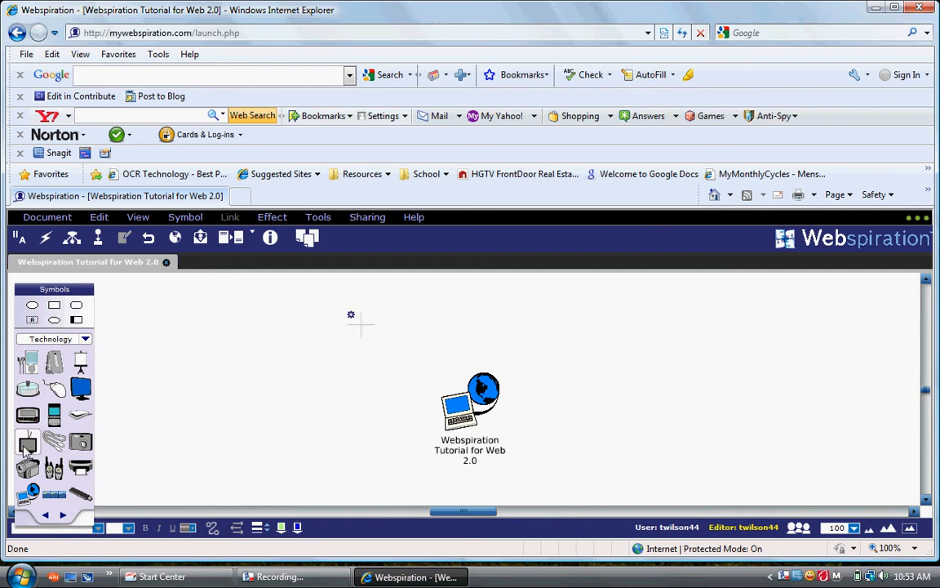
# Add an MP3 player symbol and label it 'iPods'
pyautogui.click(29, 365)
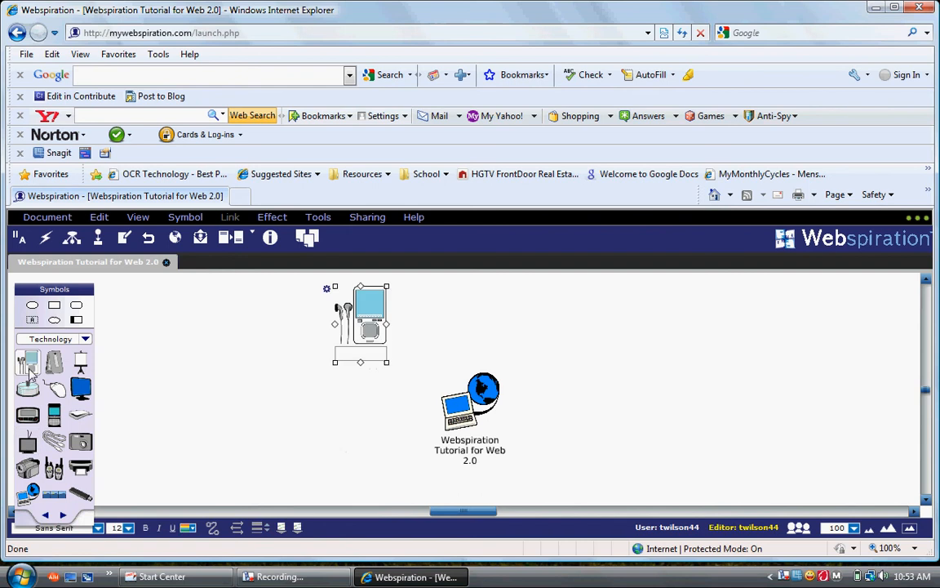
pyautogui.click(348, 359)
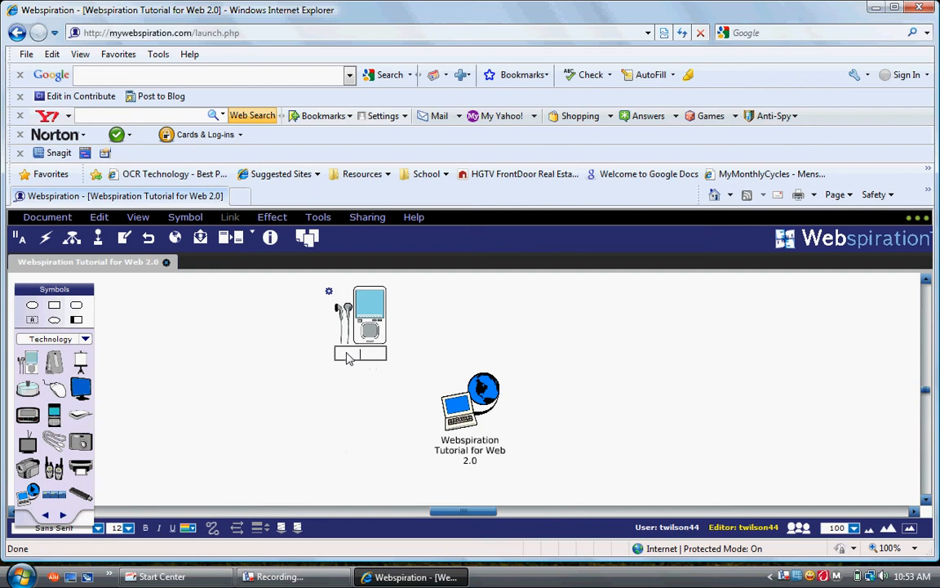
pyautogui.write('iPods')
pyautogui.click(172, 442)
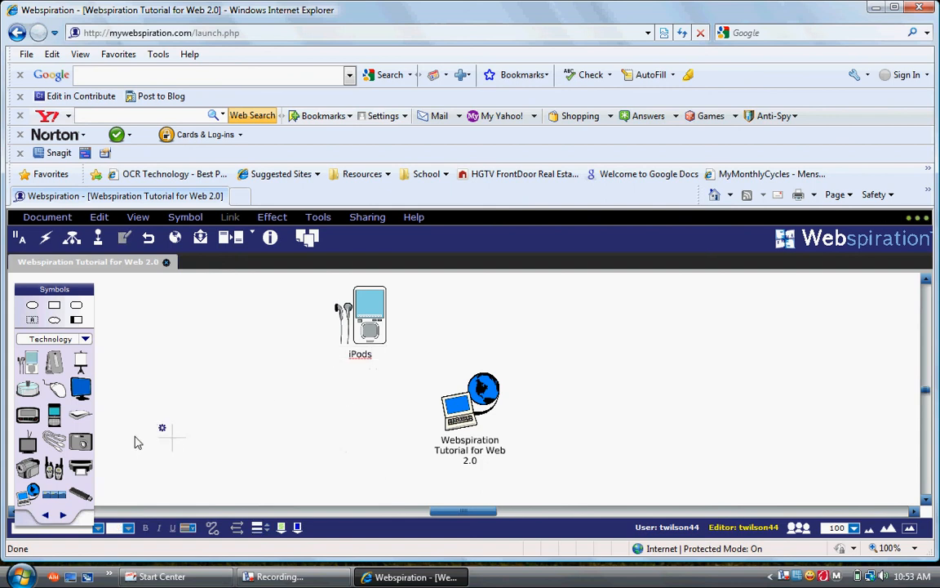
# Add a camera symbol on the left labelled 'Digital Camera'
pyautogui.click(82, 443)
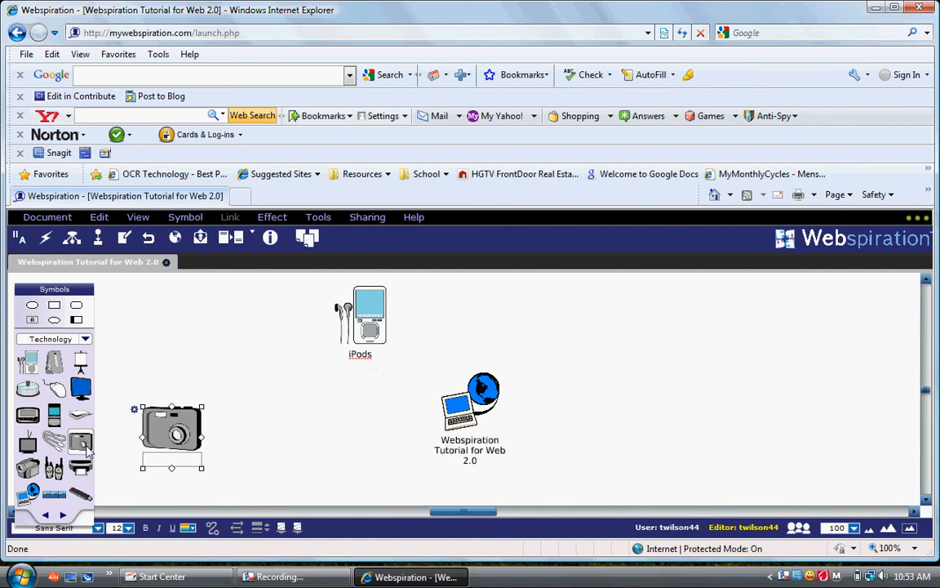
pyautogui.click(172, 460)
pyautogui.write('Digi')
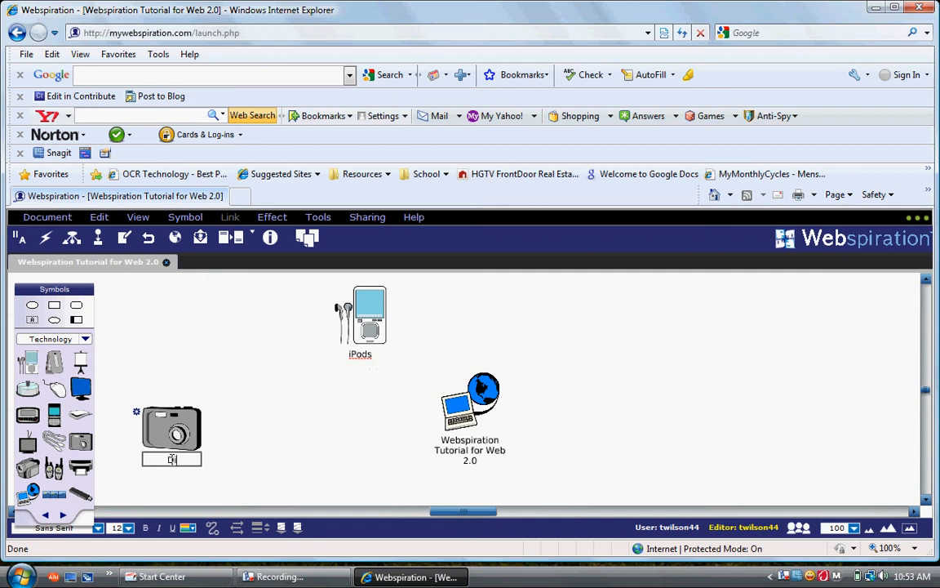
pyautogui.write('tal Camera')
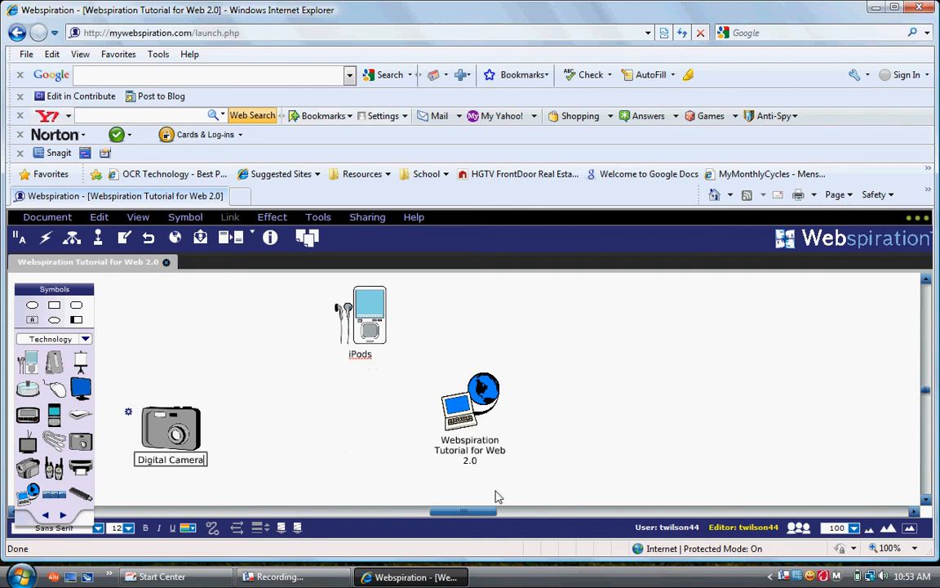
pyautogui.click(637, 406)
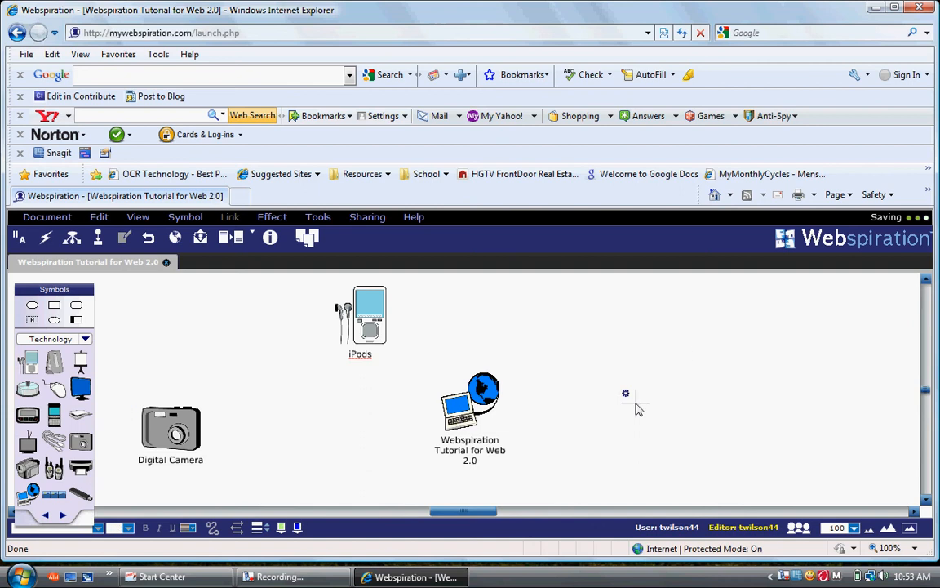
# Add a 'Camcorder' video camera symbol on the right, then reposition Camcorder and iPods
pyautogui.click(696, 353)
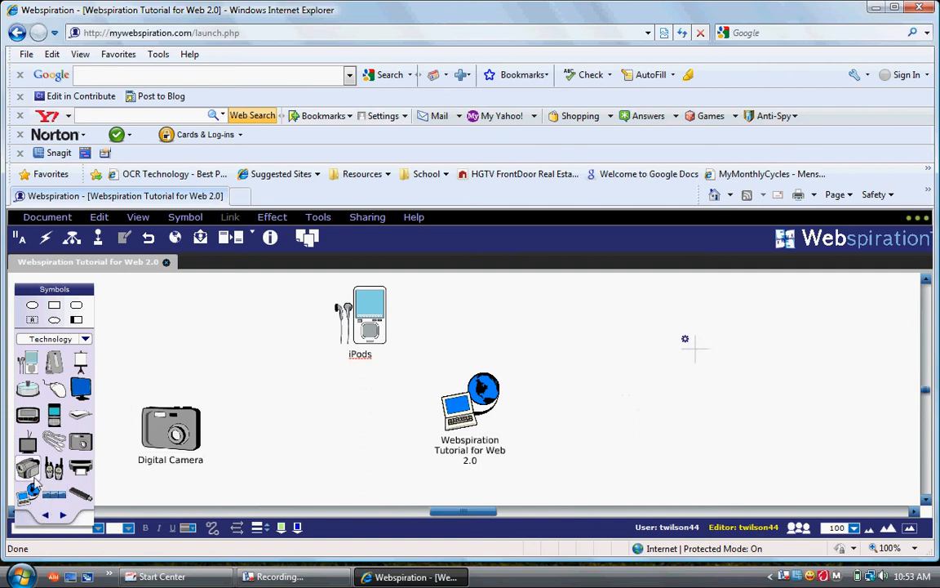
pyautogui.click(28, 467)
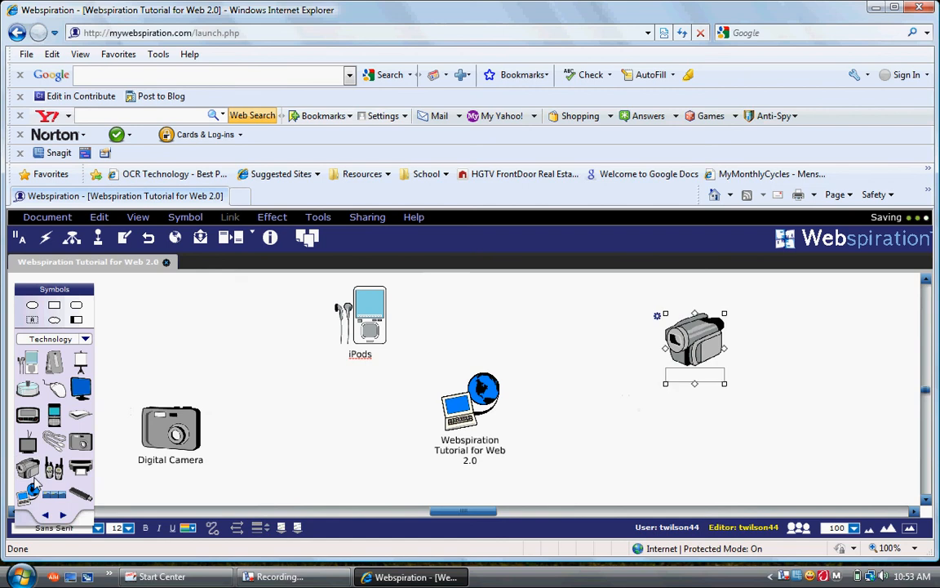
pyautogui.click(685, 377)
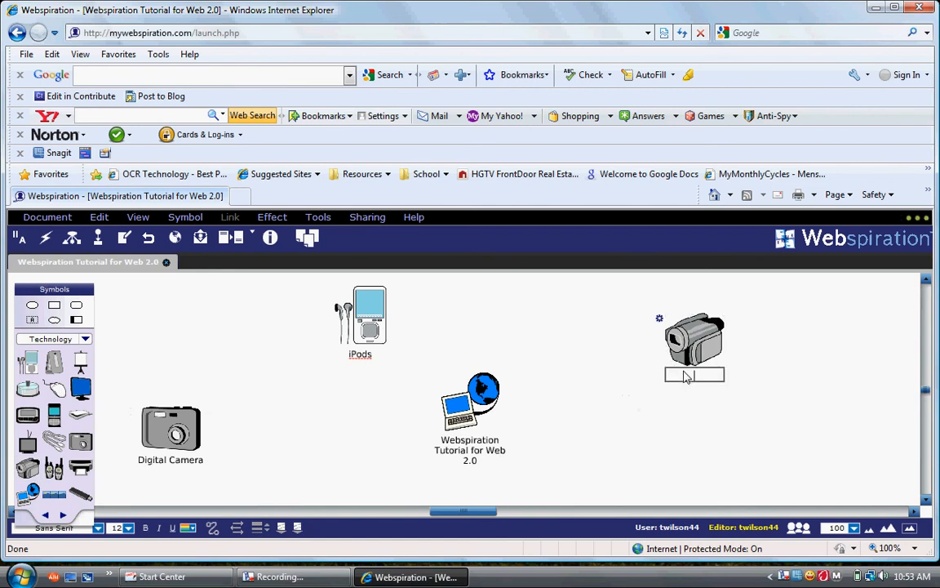
pyautogui.write('Camcorder')
pyautogui.click(664, 417)
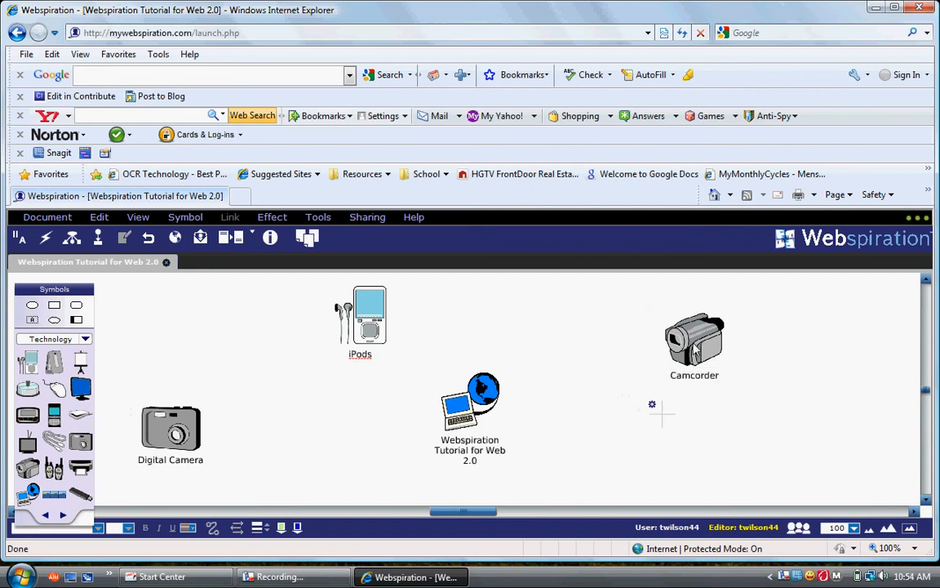
pyautogui.moveTo(704, 367); pyautogui.dragTo(779, 420)
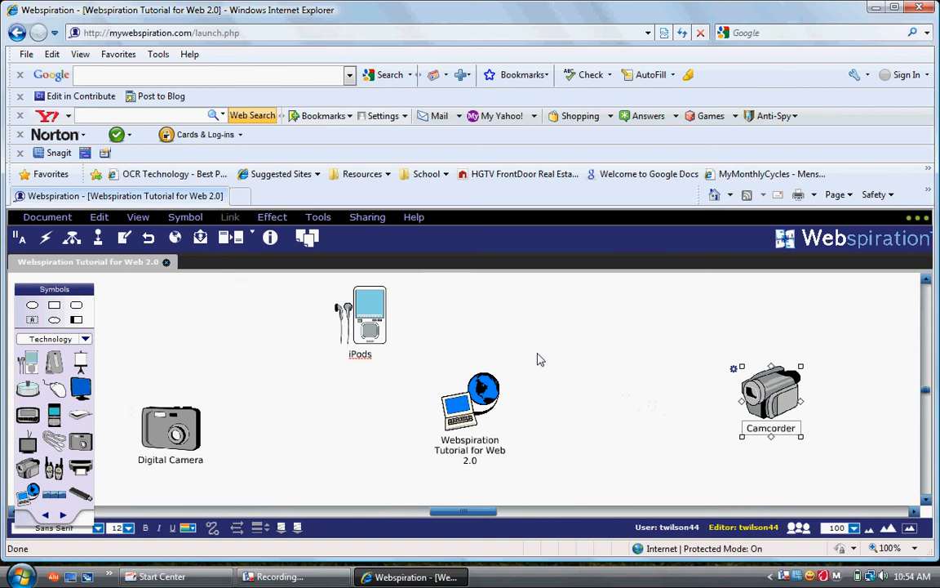
pyautogui.moveTo(354, 329); pyautogui.dragTo(536, 323)
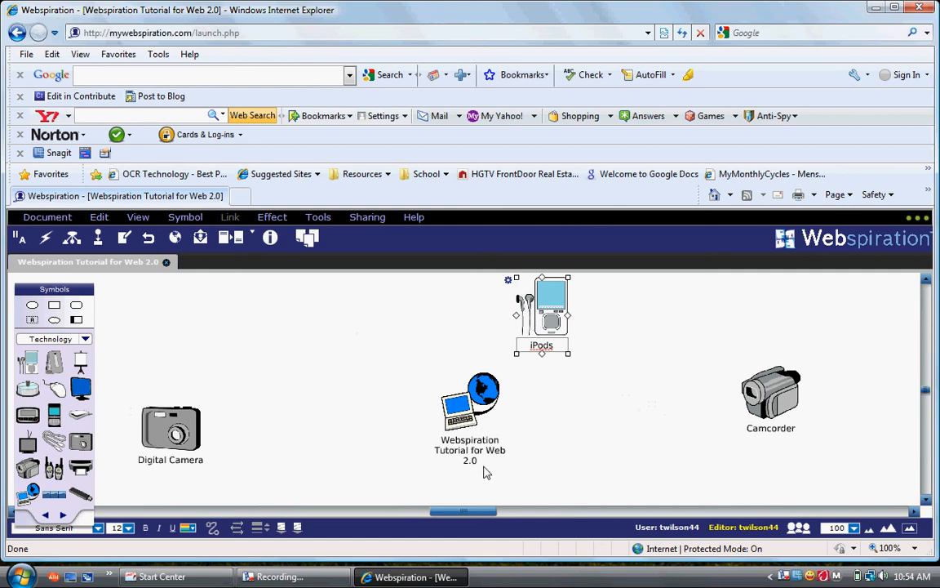
# Delete 'Webspiration Tutorial for' from the central label and append 'Tools' to read 'Web 2.0 Tools'
pyautogui.click(470, 444)
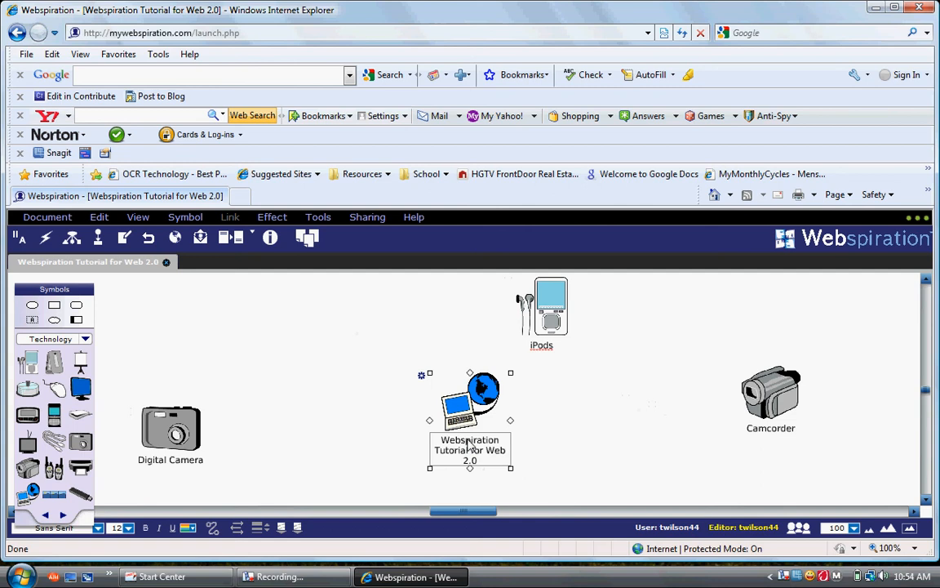
pyautogui.click(468, 442)
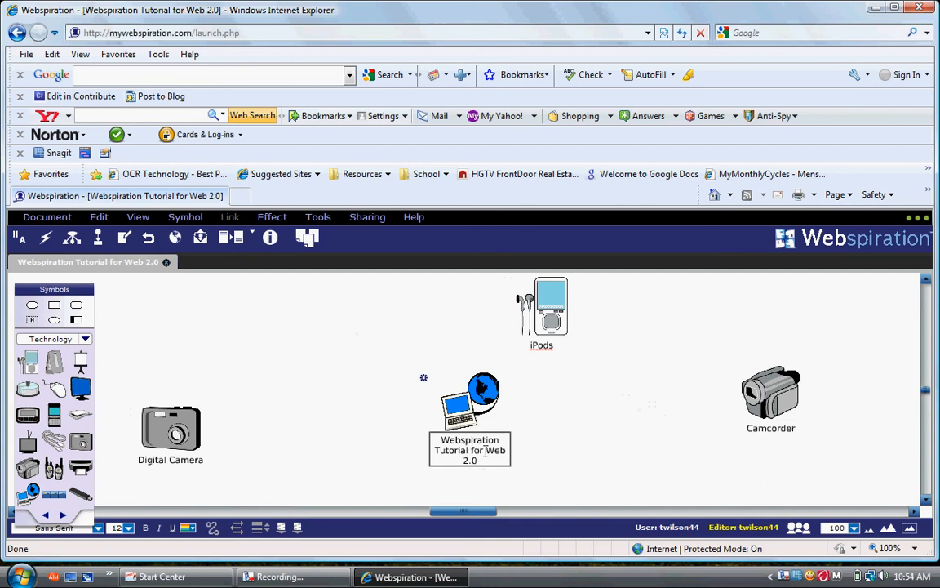
pyautogui.moveTo(478, 451); pyautogui.dragTo(403, 391)
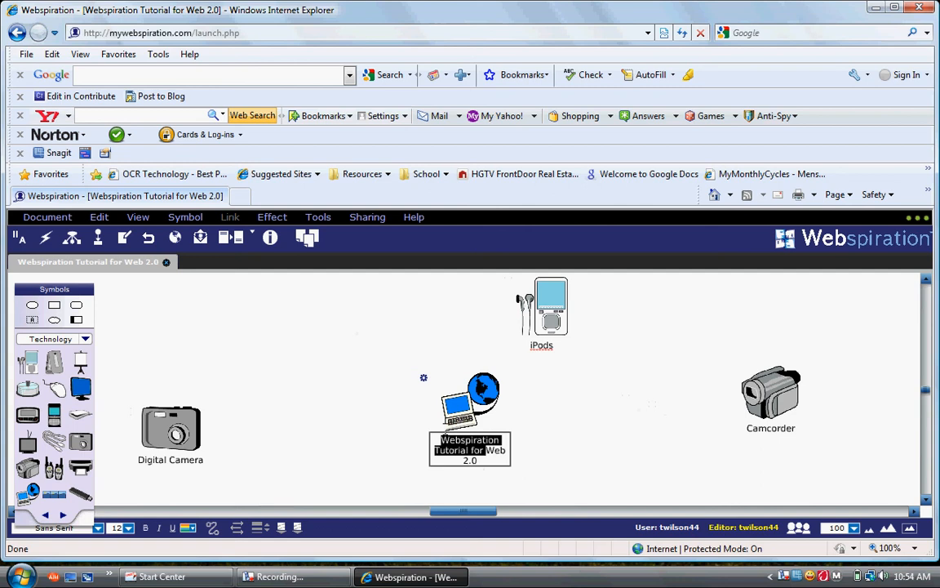
pyautogui.press('Delete')
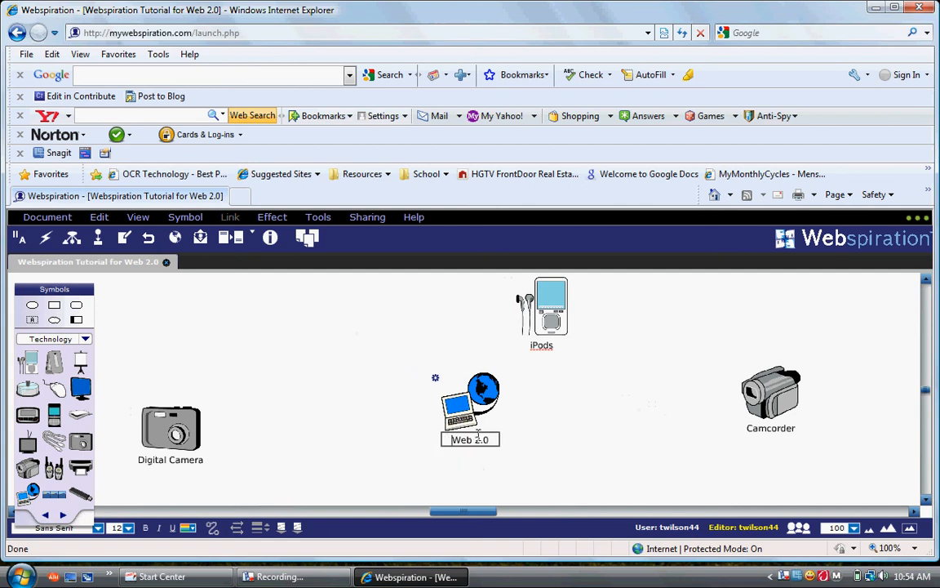
pyautogui.write('Tools')
pyautogui.click(573, 497)
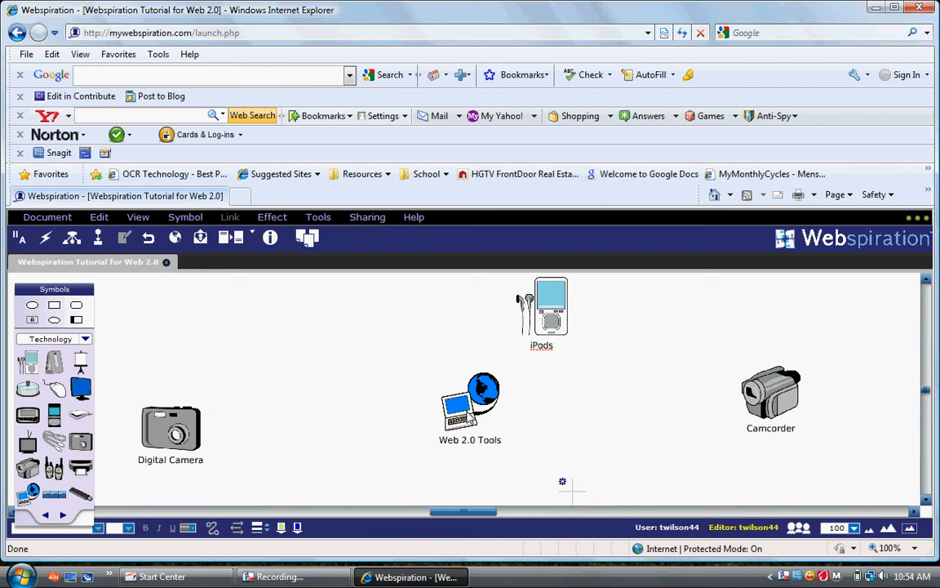
pyautogui.click(457, 400)
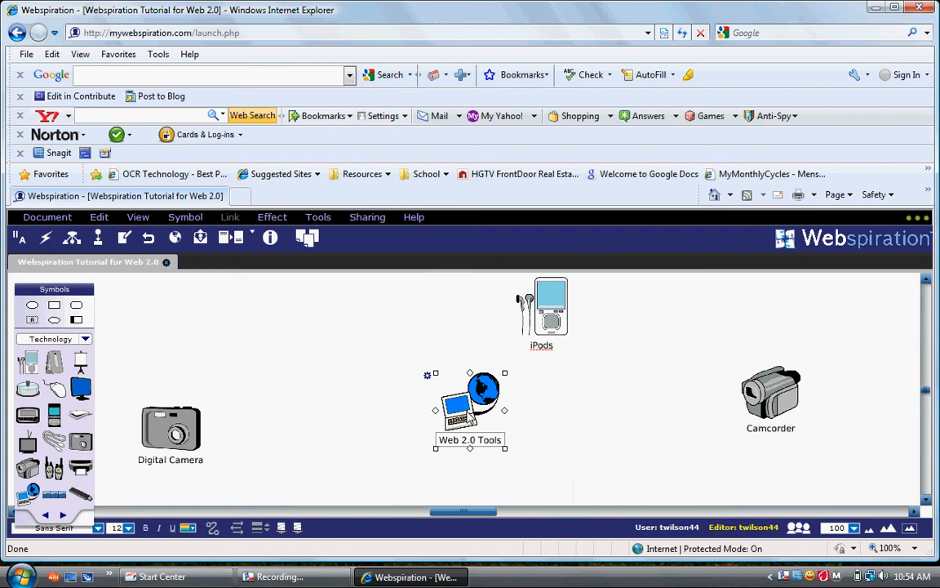
# Draw arrows from Web 2.0 Tools to iPods, Camcorder and Digital Camera
pyautogui.click(98, 242)
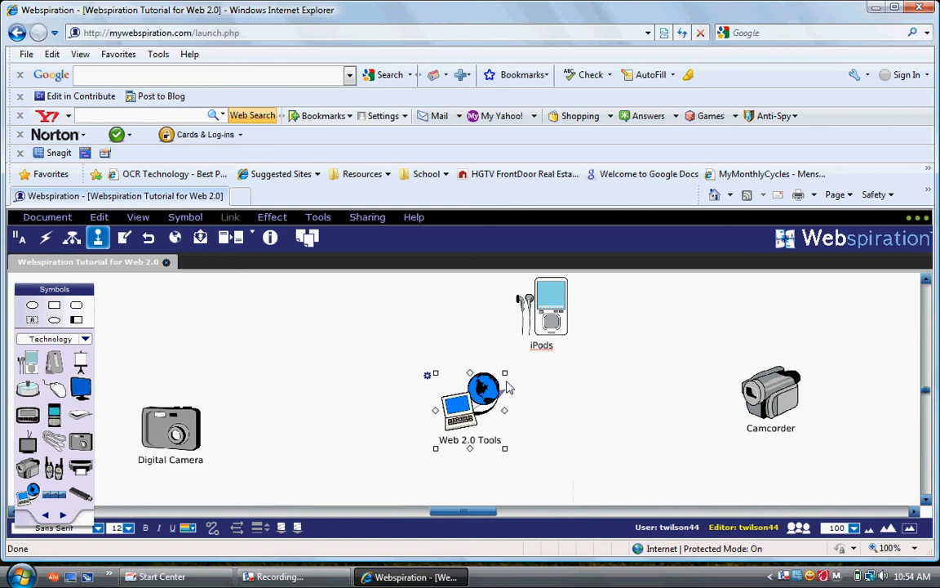
pyautogui.moveTo(507, 387); pyautogui.dragTo(527, 340)
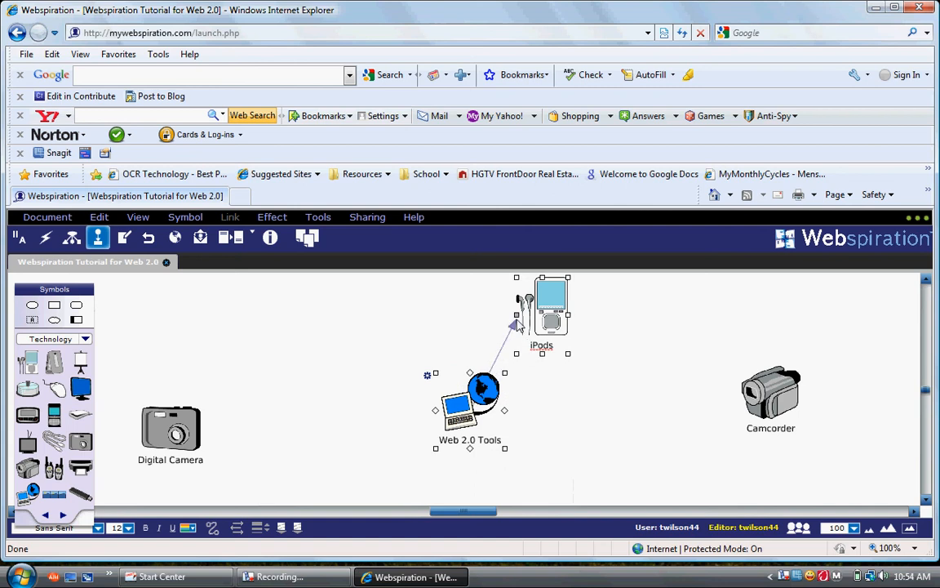
pyautogui.click(498, 437)
pyautogui.moveTo(496, 433); pyautogui.dragTo(772, 408)
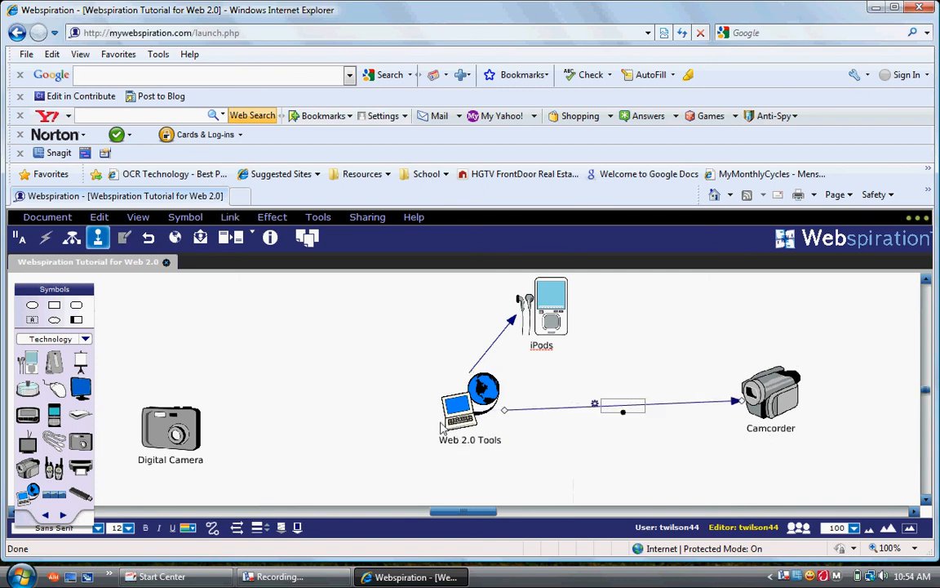
pyautogui.click(461, 404)
pyautogui.moveTo(435, 411); pyautogui.dragTo(183, 439)
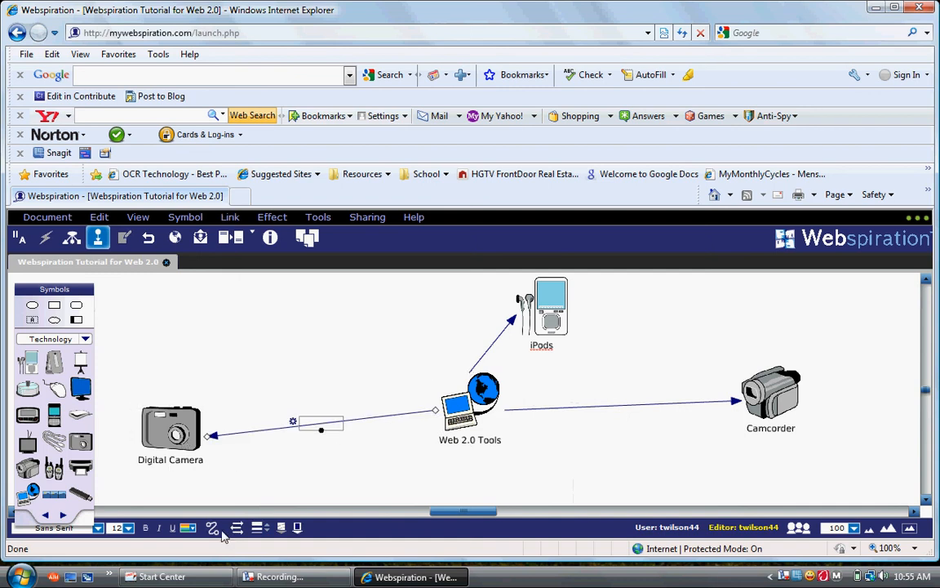
pyautogui.click(321, 424)
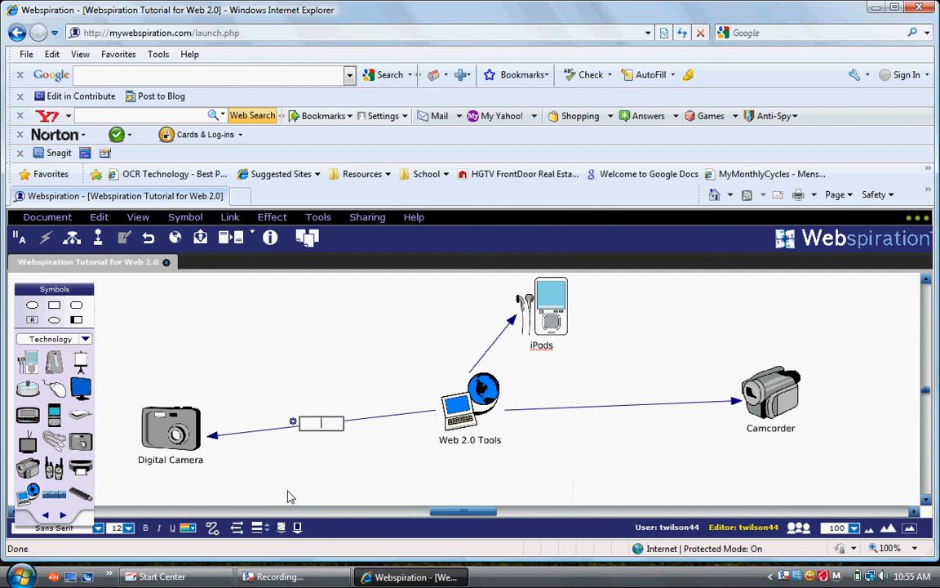
# Type 'Idea' as the label on the Digital Camera arrow
pyautogui.write('Idea')
pyautogui.click(590, 467)
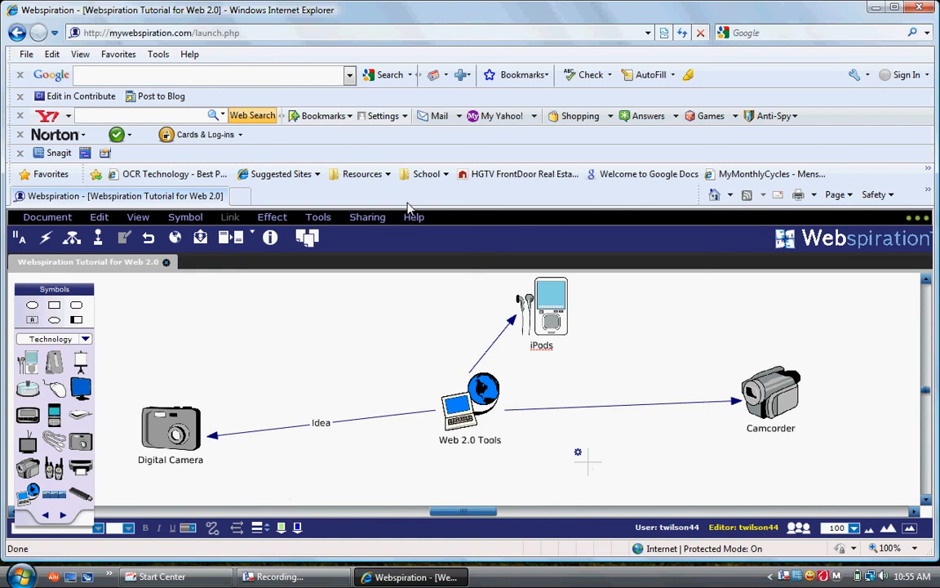
pyautogui.click(374, 227)
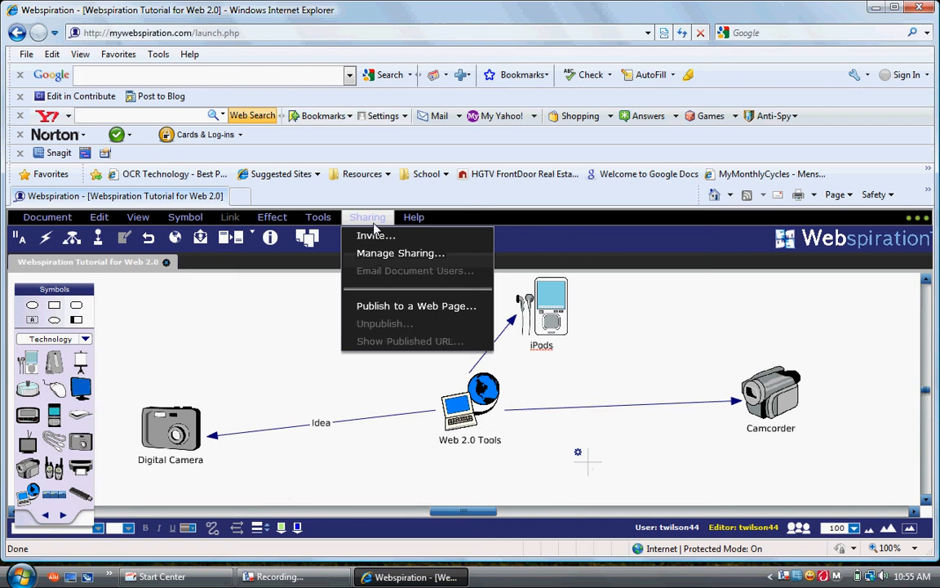
# Start a sharing invitation and enter the invitee's e-mail address
pyautogui.click(371, 233)
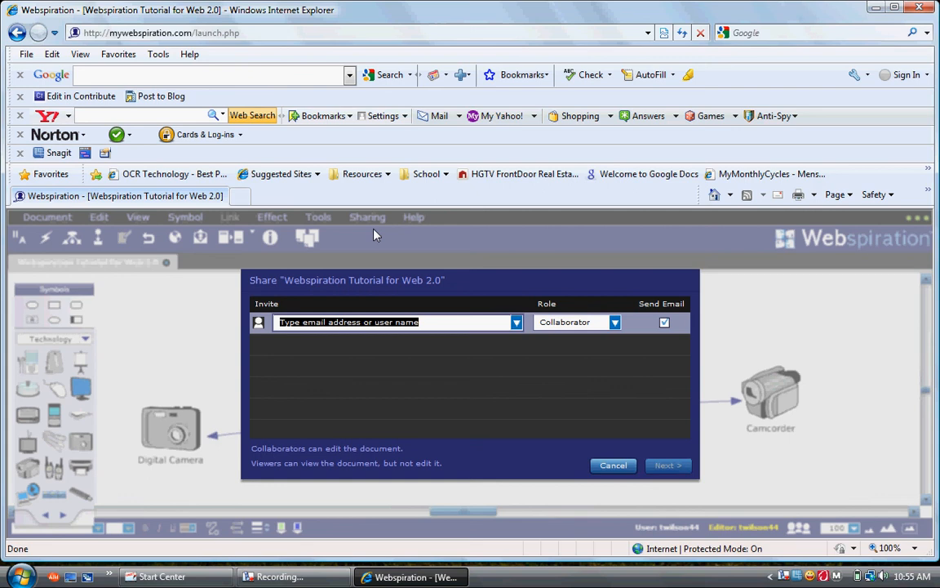
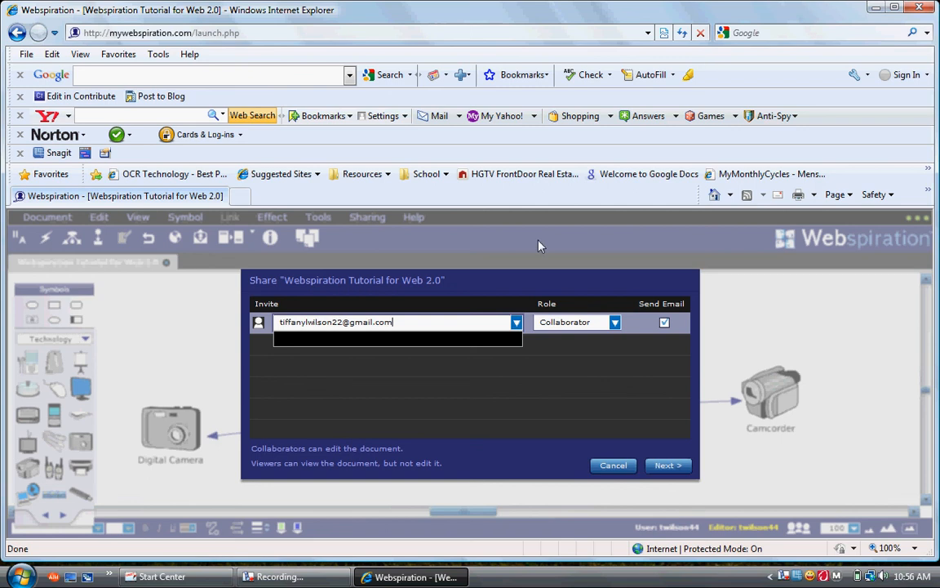
# Set the invitee's role to Collaborator and continue to the invitation message
pyautogui.click(615, 323)
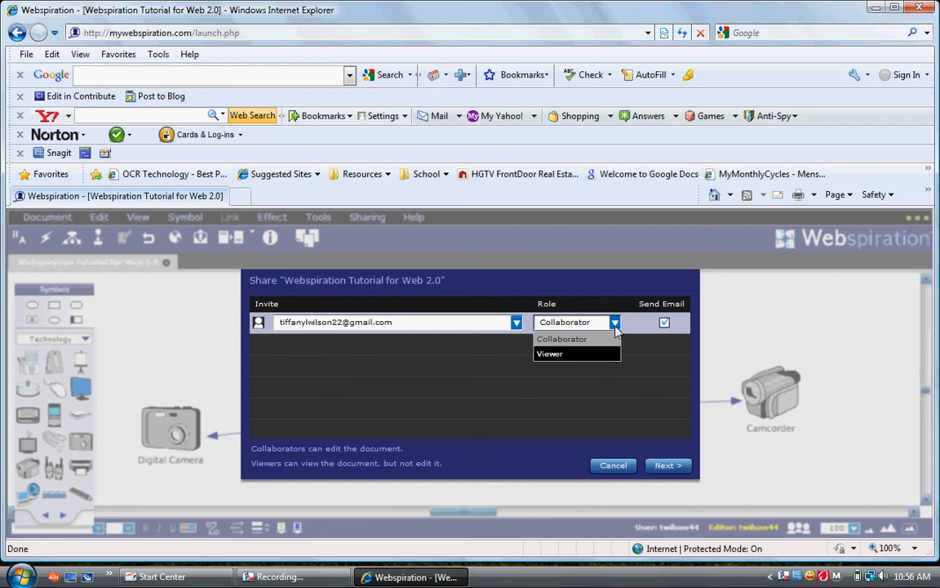
pyautogui.click(594, 339)
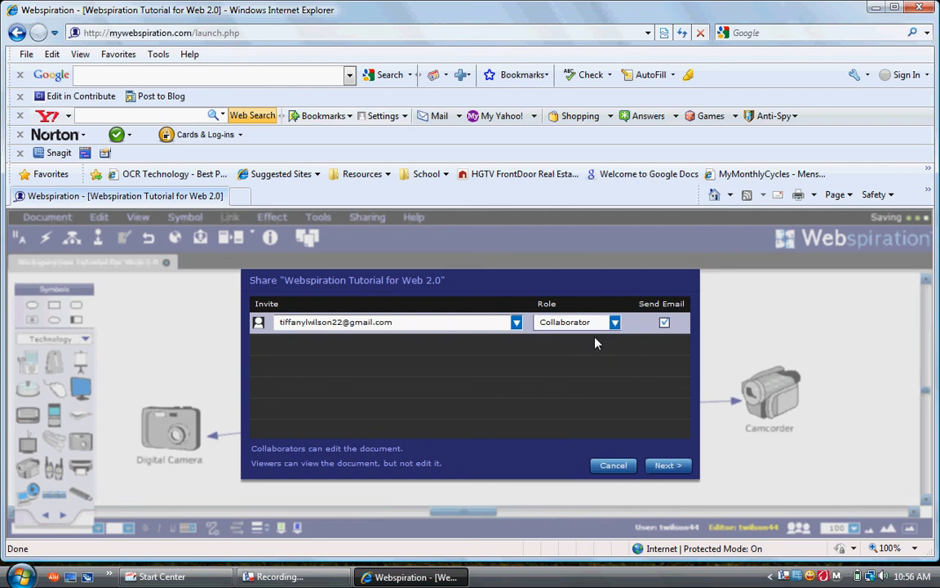
pyautogui.click(614, 323)
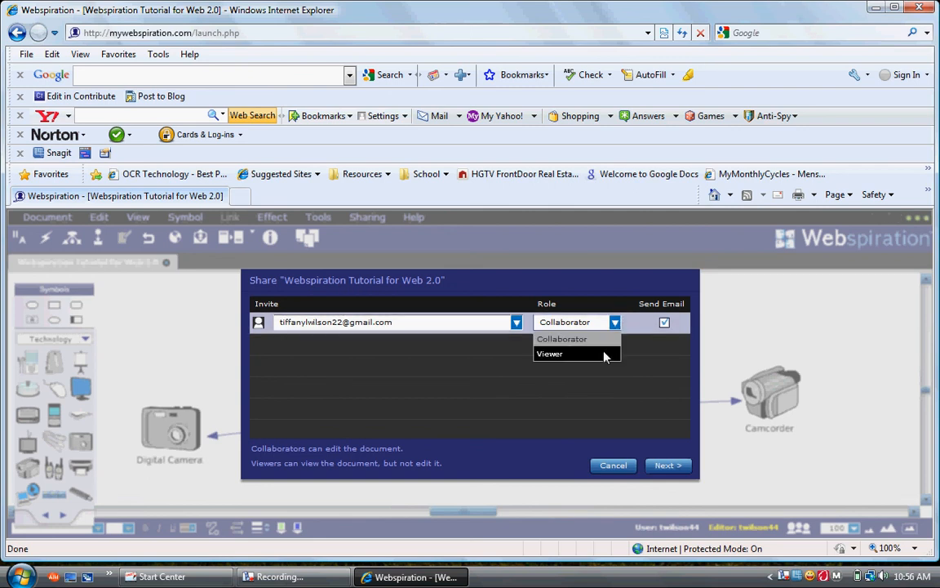
pyautogui.click(601, 364)
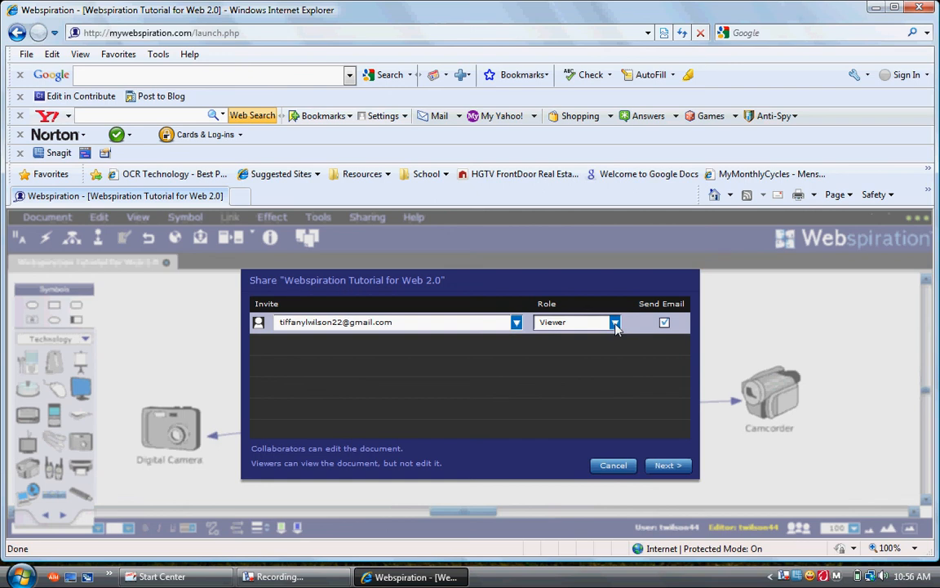
pyautogui.click(616, 324)
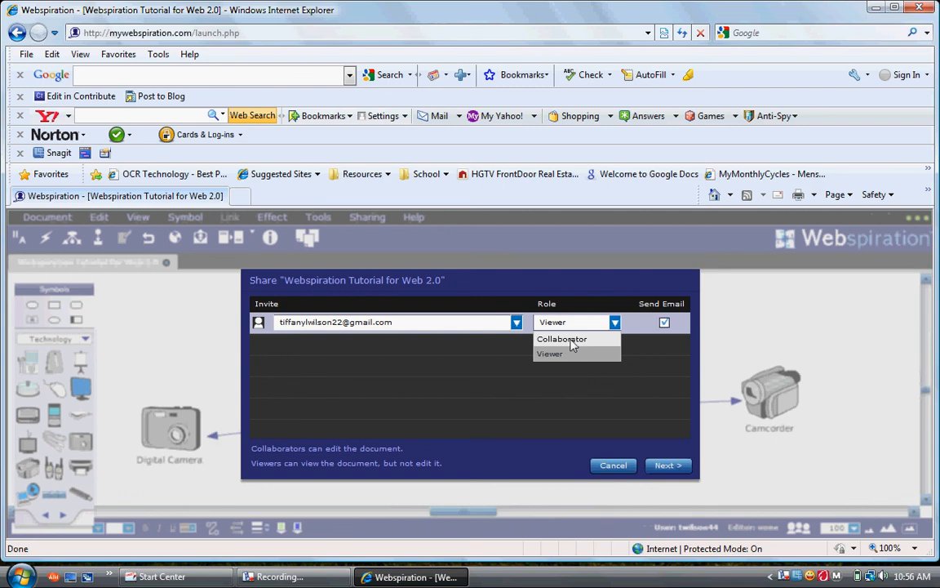
pyautogui.click(571, 340)
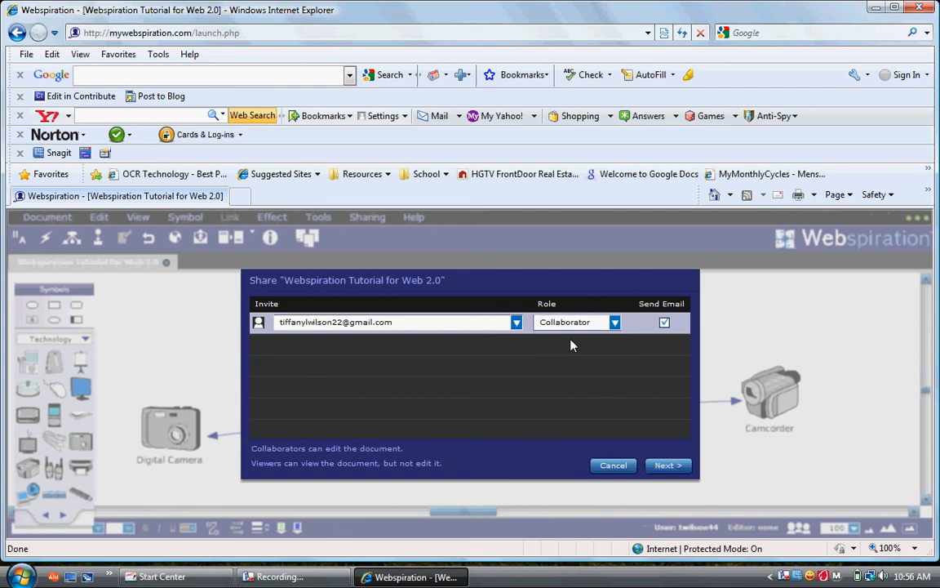
pyautogui.click(662, 468)
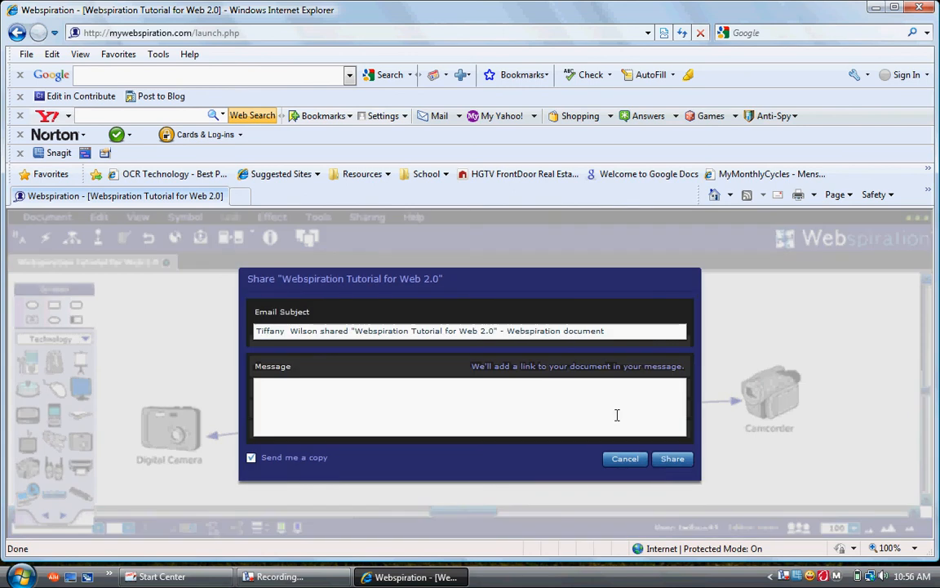
# Share the invitation with the message 'Add your ideas by Friday' and dismiss the sent notice
pyautogui.write('Add your ideas')
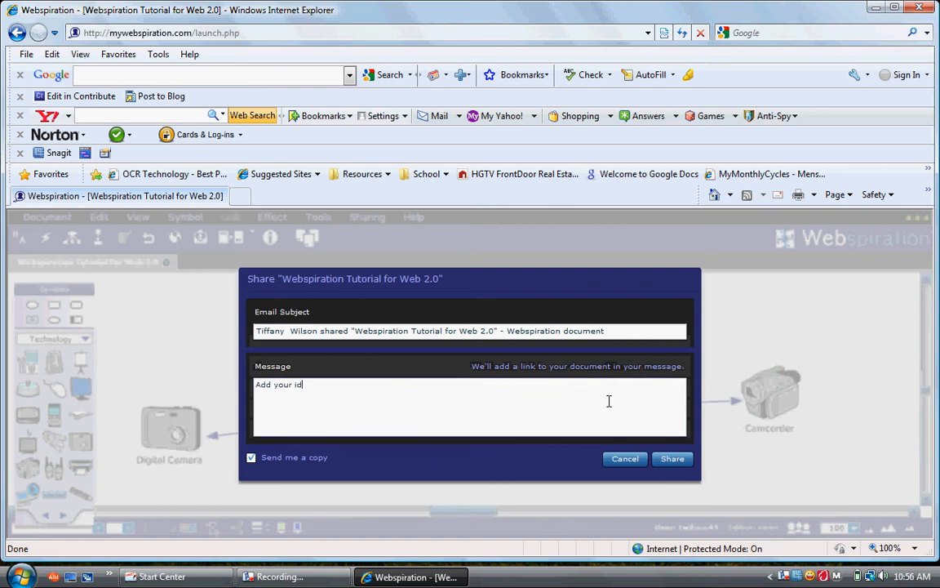
pyautogui.write('by Friday.')
pyautogui.click(680, 459)
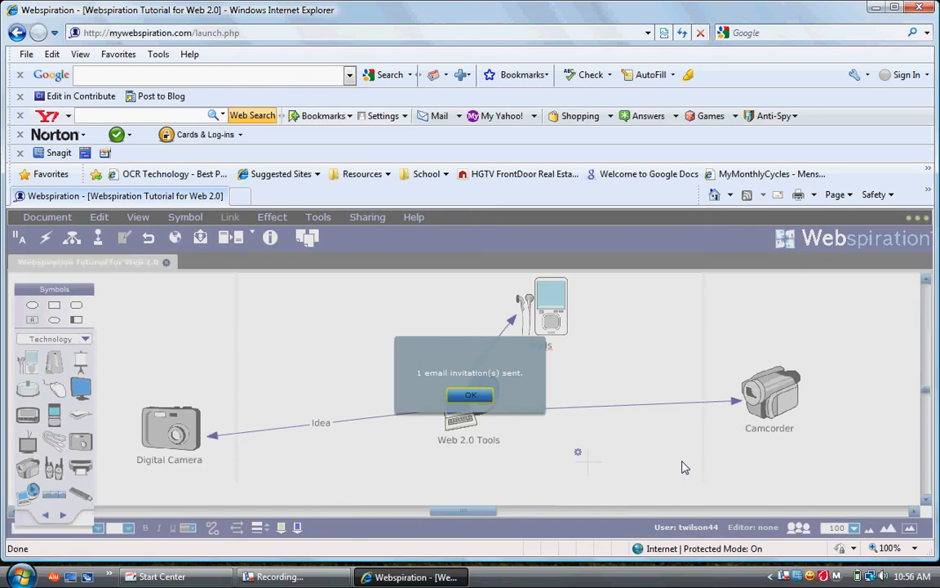
pyautogui.click(471, 396)
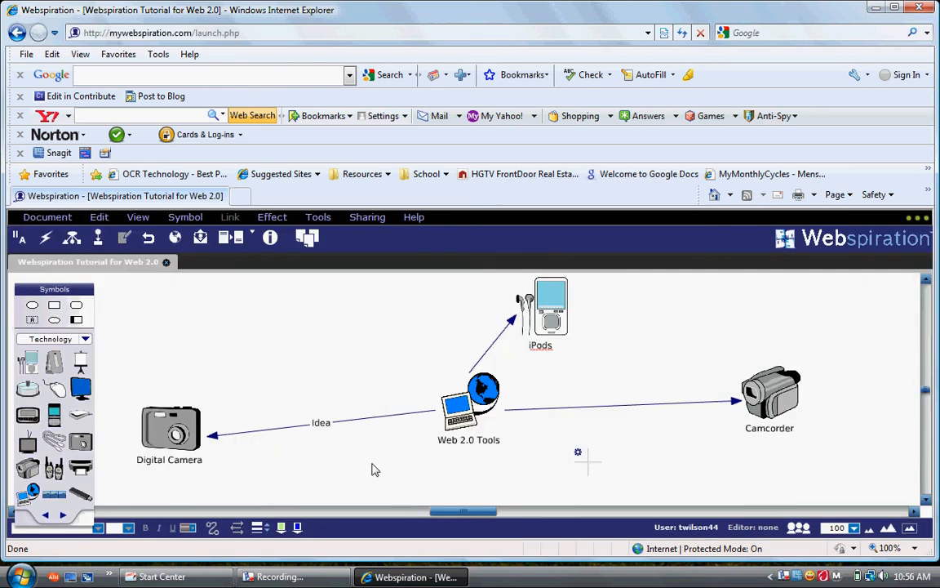
pyautogui.click(319, 573)
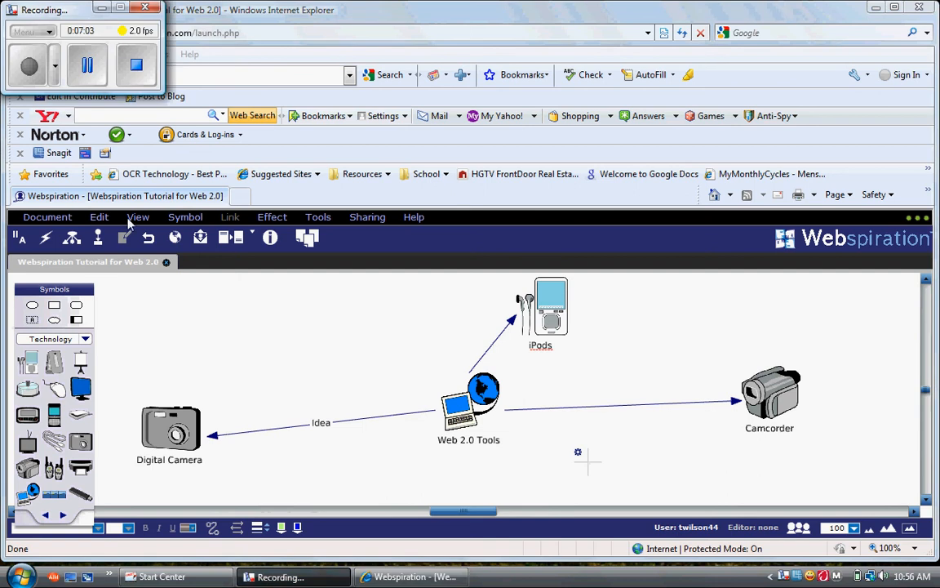